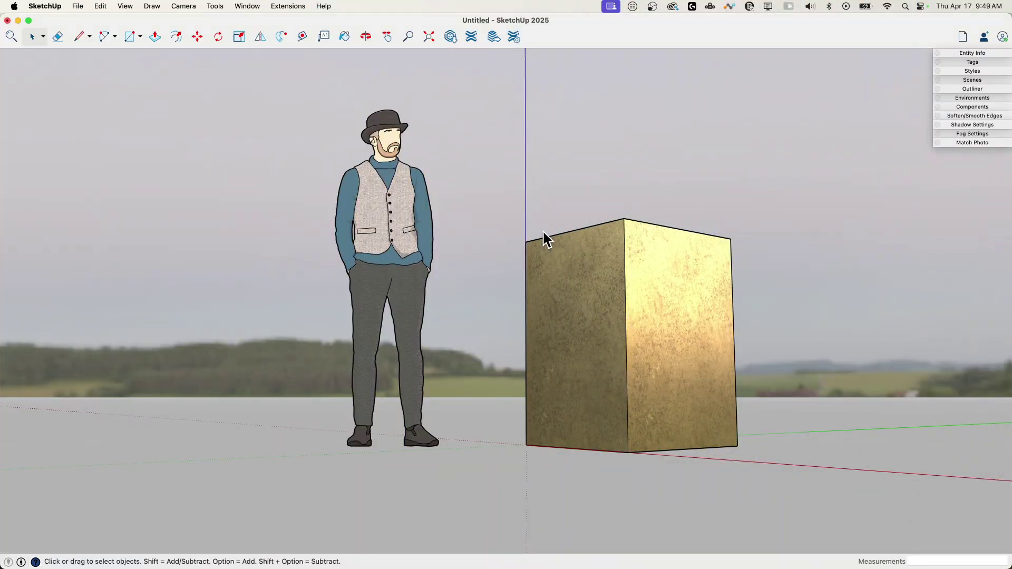
Step: Orbit and zoom to a high view of the figure and textured box, showing the box top
middle_click_drag(510, 179, 378, 232)
middle_click_drag(525, 301, 685, 303)
scroll(633, 322, "up", 3)
middle_click_drag(578, 344, 620, 408)
scroll(640, 300, "down", 3)
middle_click_drag(640, 299, 560, 271)
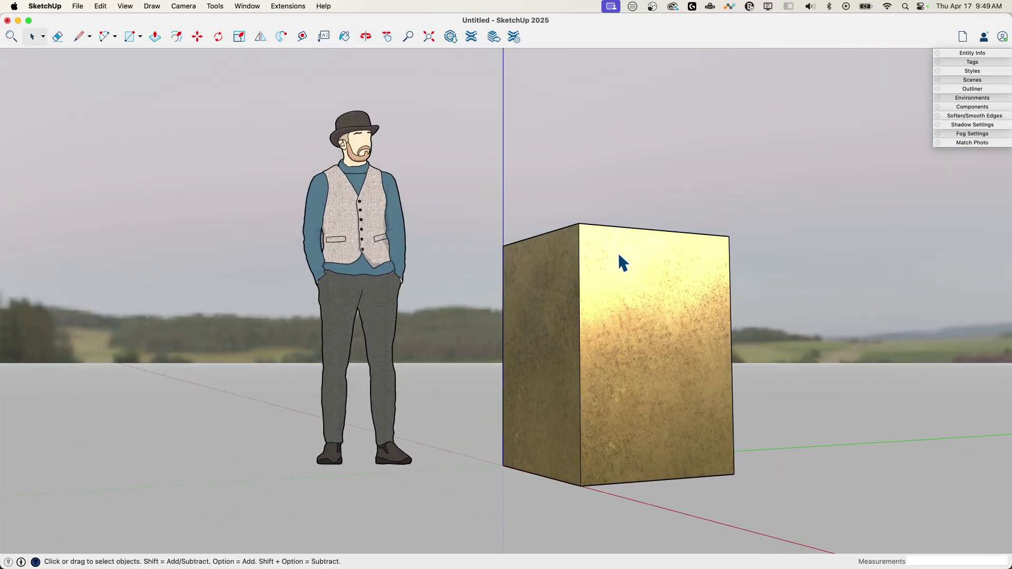
middle_click_drag(622, 262, 543, 248)
middle_click_drag(712, 285, 564, 235)
scroll(594, 242, "down", 3)
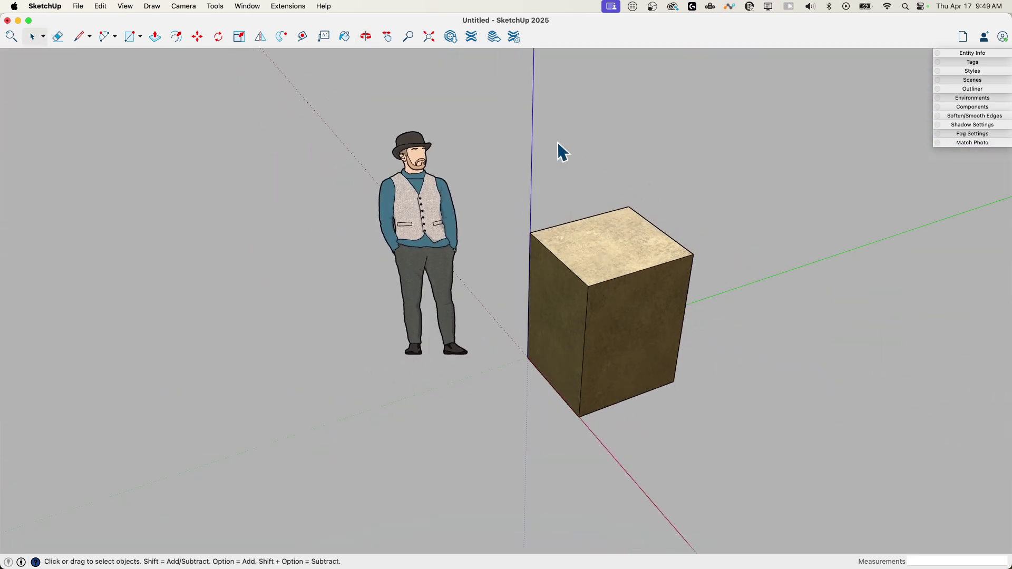
middle_click_drag(562, 152, 541, 136)
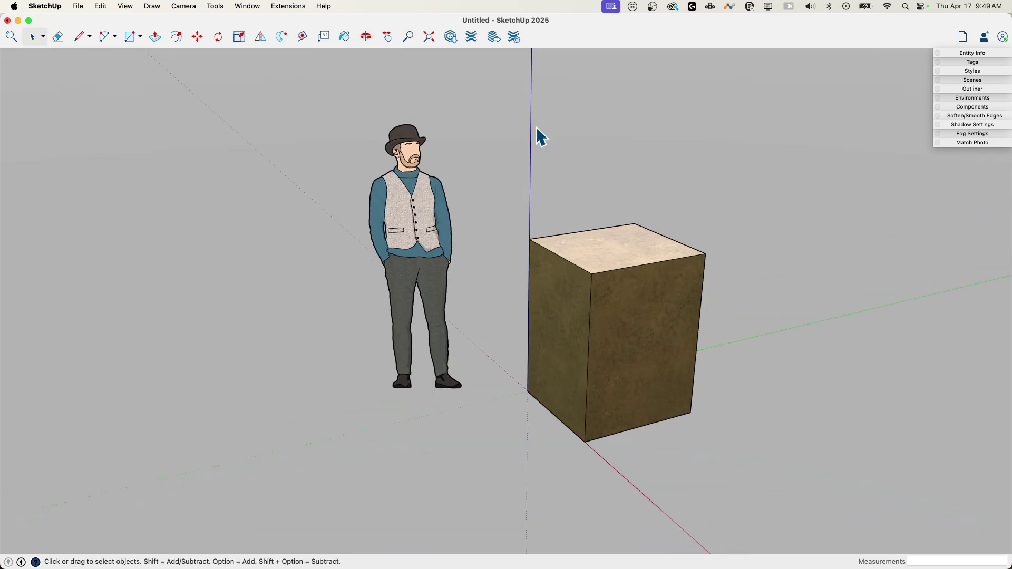
left_click(79, 6)
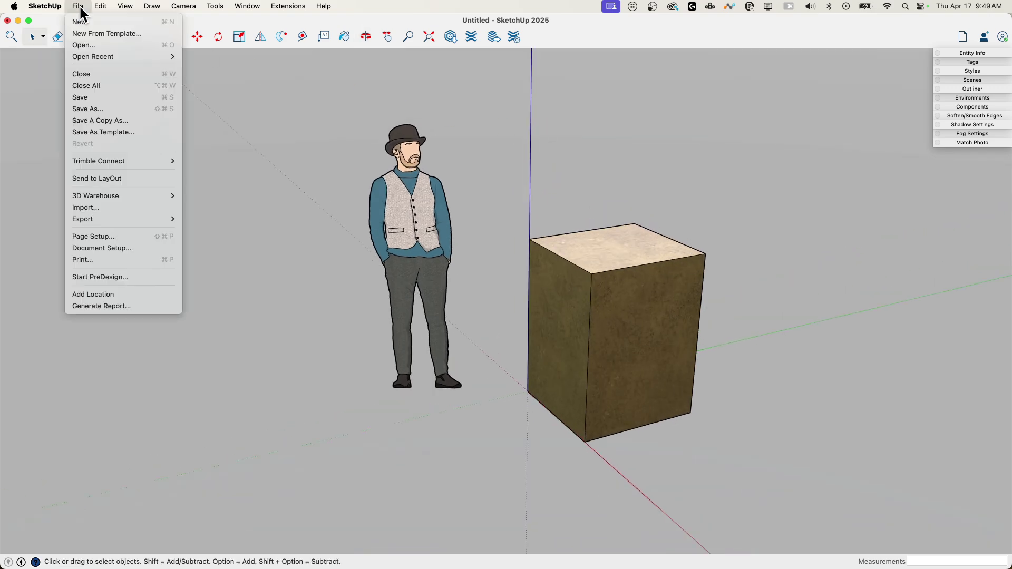
Step: Import the Vase02.usdz model from the Desktop into the scene
left_click(84, 207)
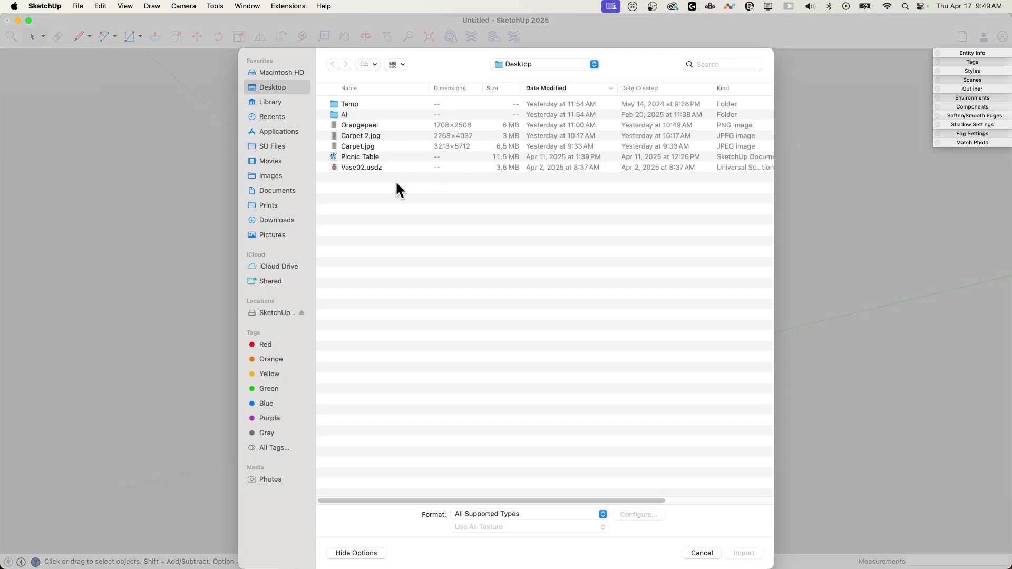
left_click(368, 168)
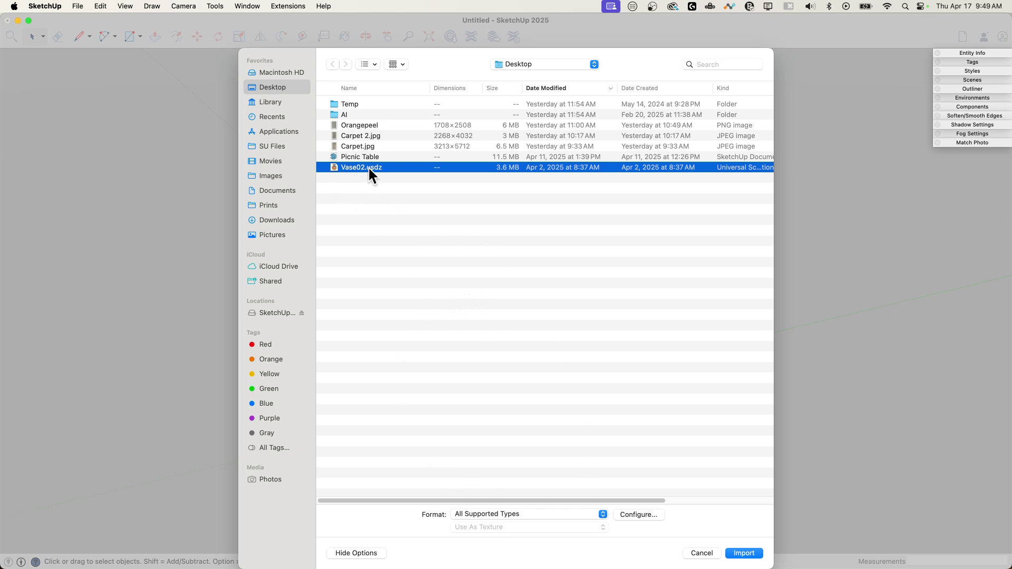
left_click(745, 553)
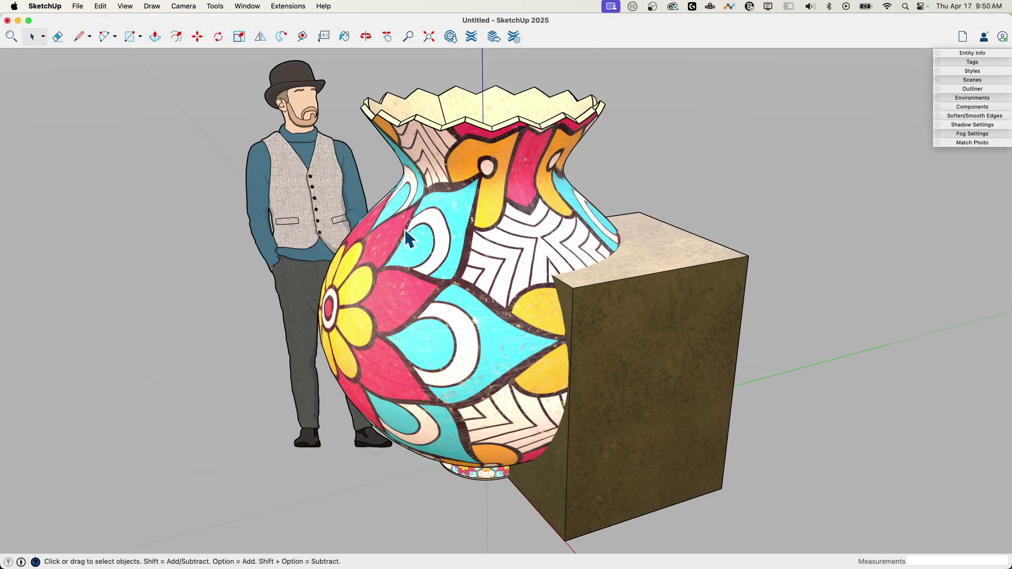
Step: Orbit to the oversized imported vase, select it, and zoom in
middle_click_drag(408, 237, 509, 344)
scroll(545, 302, "down", 3)
left_click(509, 345)
scroll(509, 345, "up", 2)
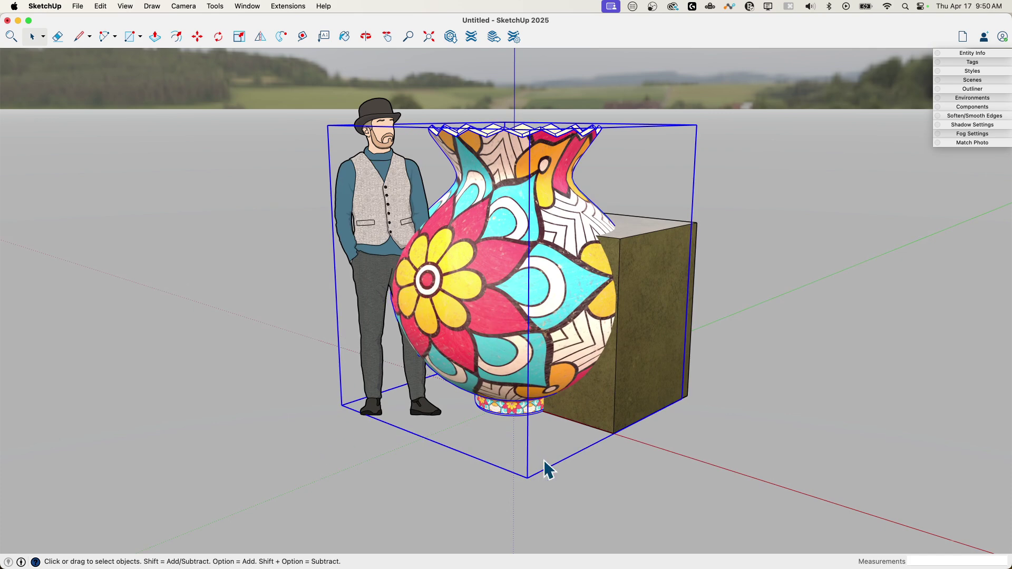
Step: Scale the vase uniformly from a corner grip down to about 0.33
key("s")
left_click(341, 407)
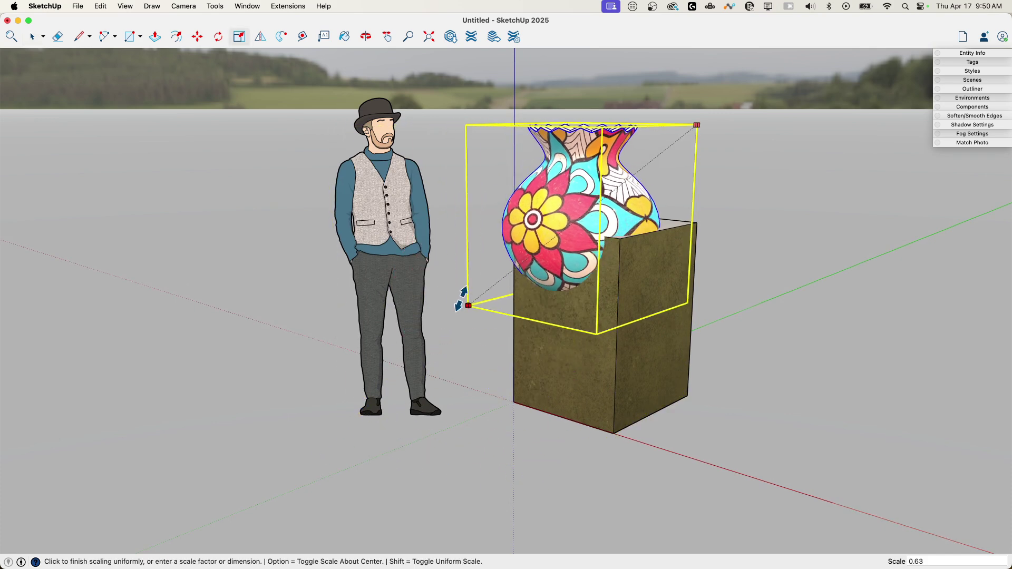
left_click(559, 199)
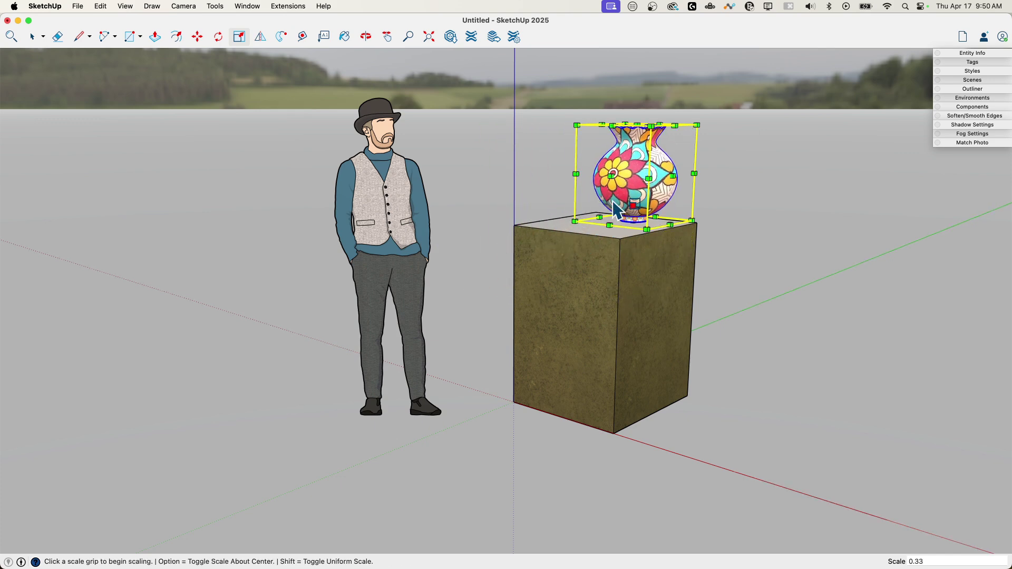
middle_click_drag(617, 208, 686, 308)
Step: Move the scaled vase onto the top of the box pedestal
key("m")
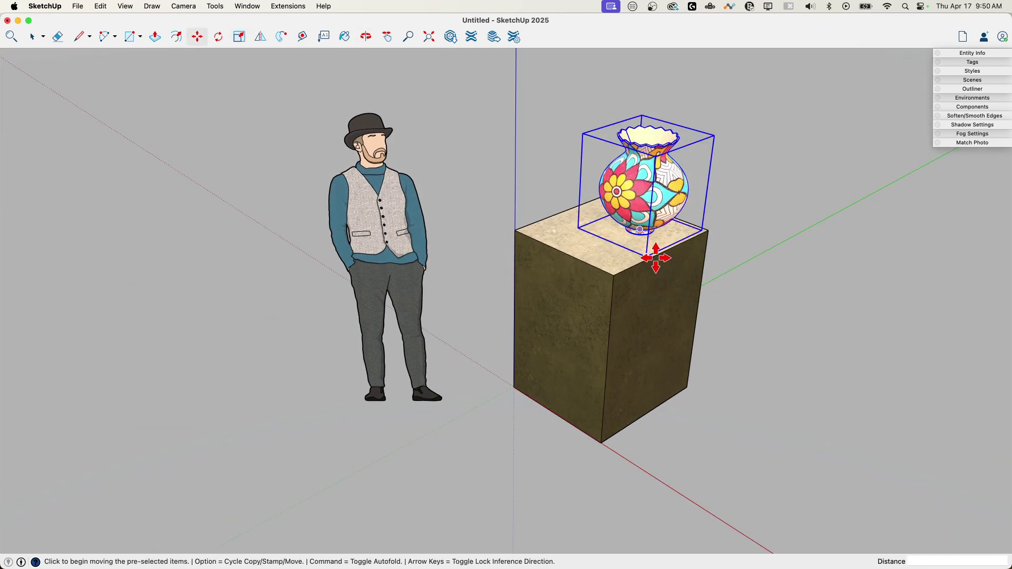
left_click(648, 255)
left_click(613, 274)
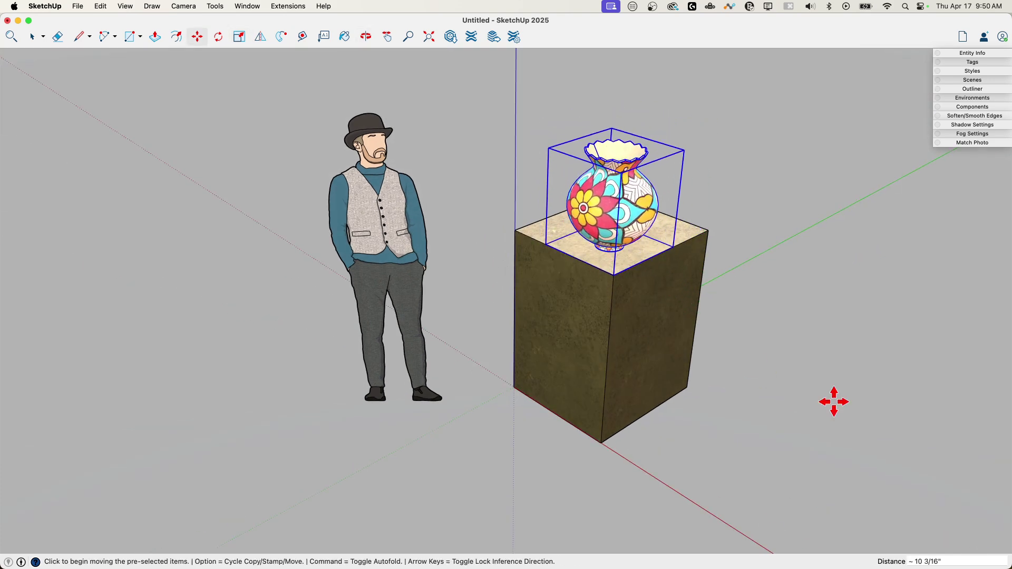
middle_click_drag(563, 187, 594, 263)
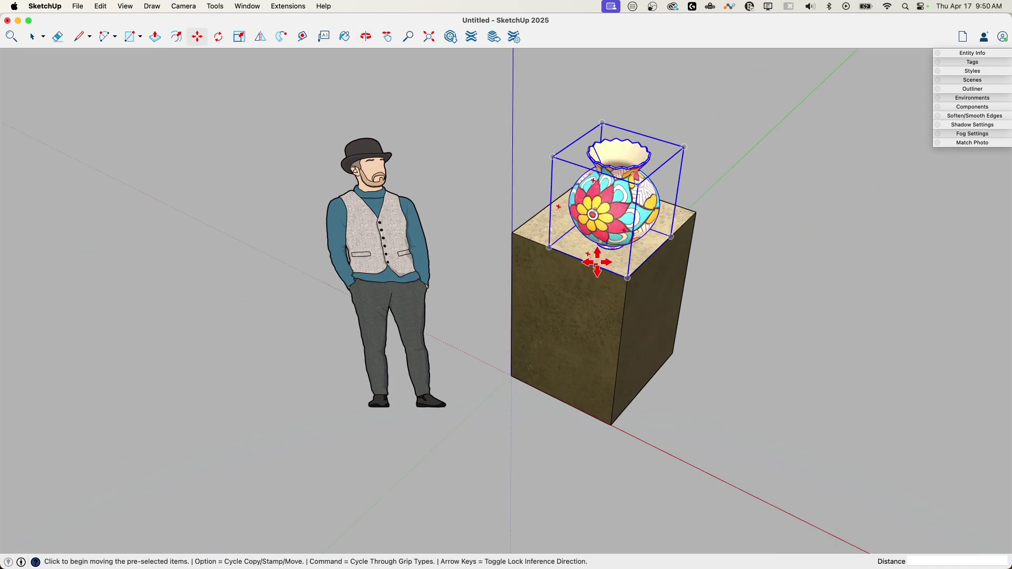
Step: Reposition the vase so it stands centred on the pedestal top
key("alt")
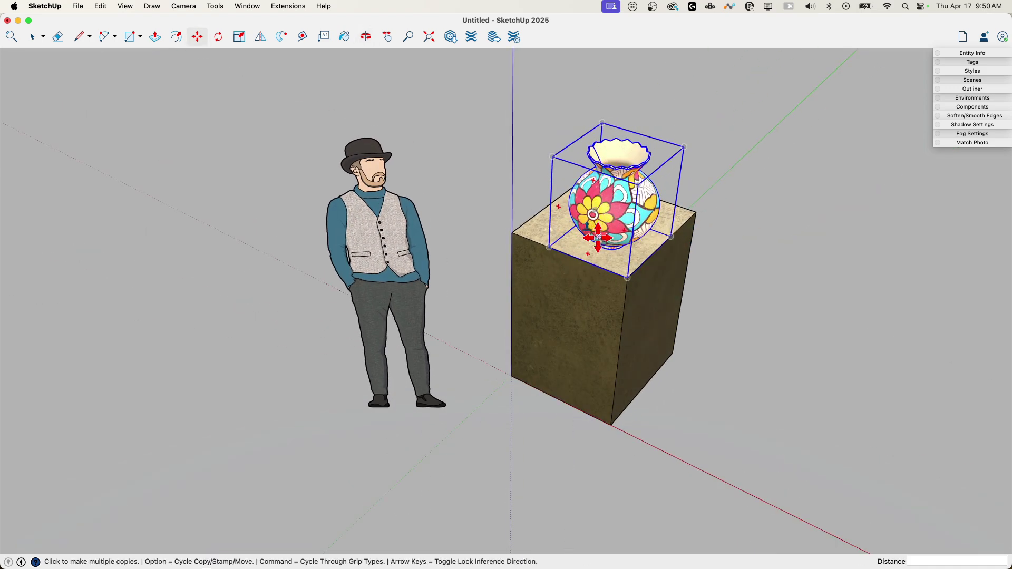
key("alt")
left_click(587, 262)
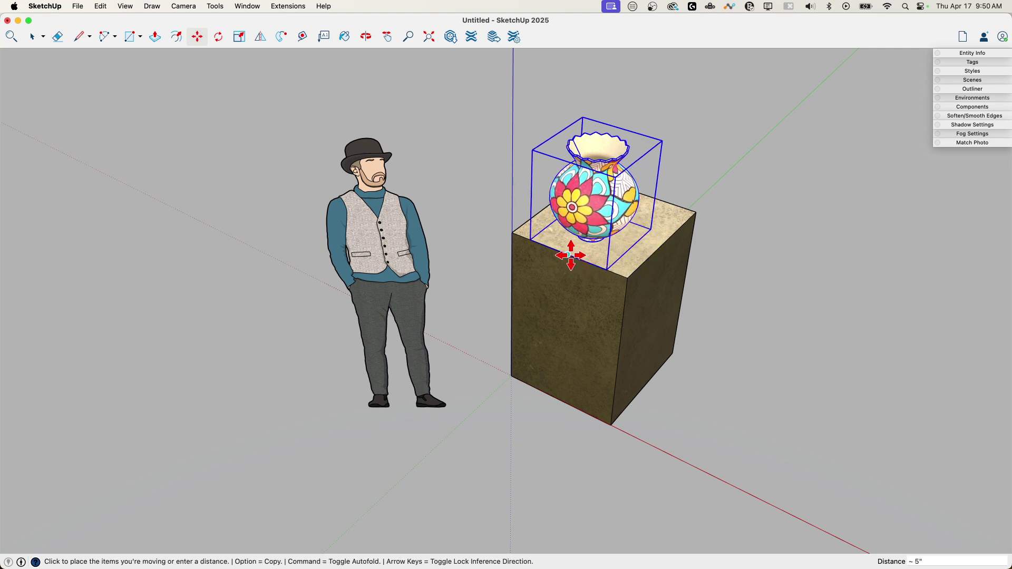
left_click(571, 255)
left_click(631, 247)
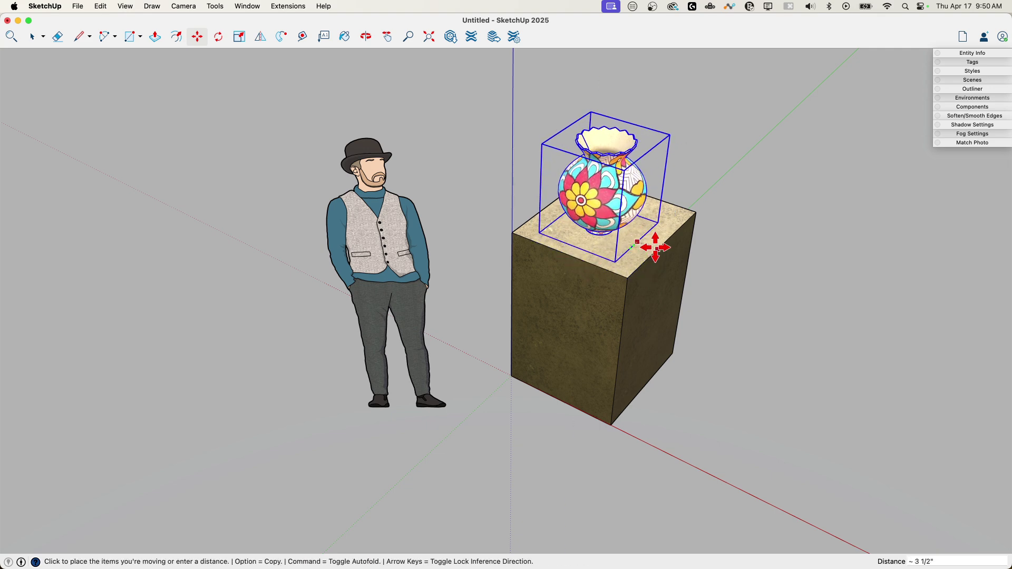
left_click(661, 244)
middle_click_drag(791, 309, 768, 289)
scroll(768, 289, "up", 6)
key("space")
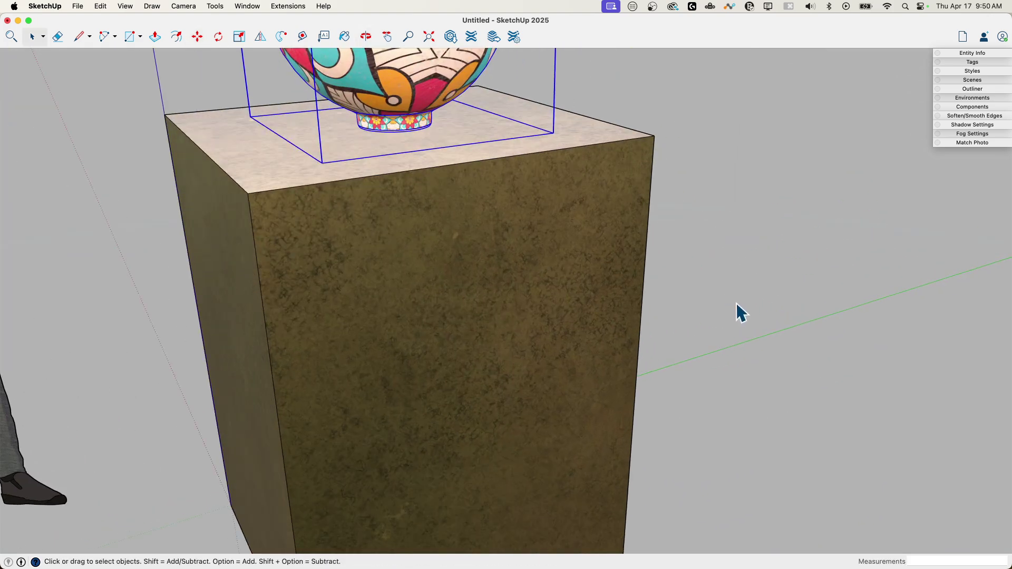
scroll(733, 334, "down", 4)
scroll(561, 116, "up", 5)
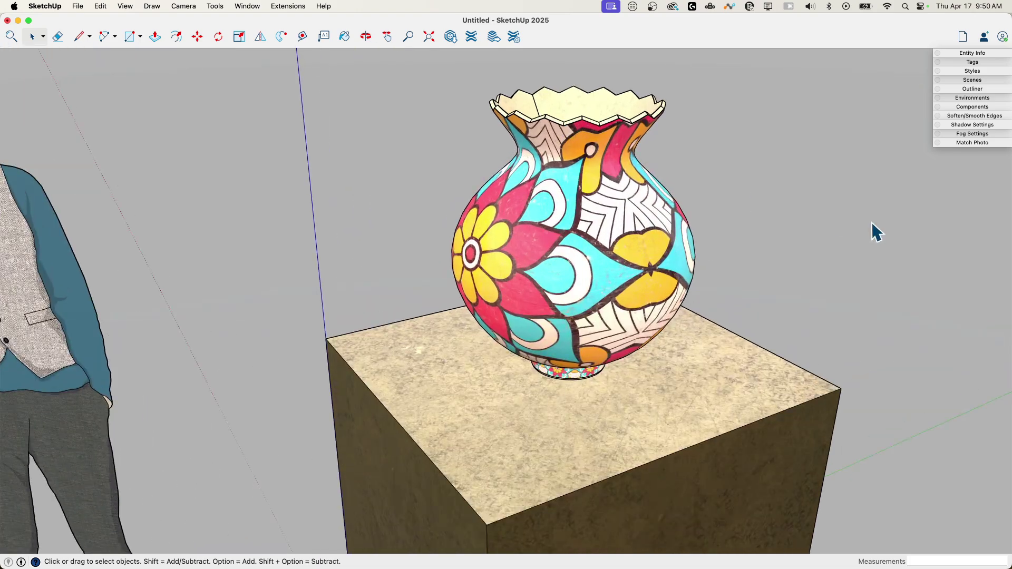
middle_click_drag(875, 230, 838, 237)
middle_click_drag(414, 226, 791, 147)
scroll(606, 145, "up", 3)
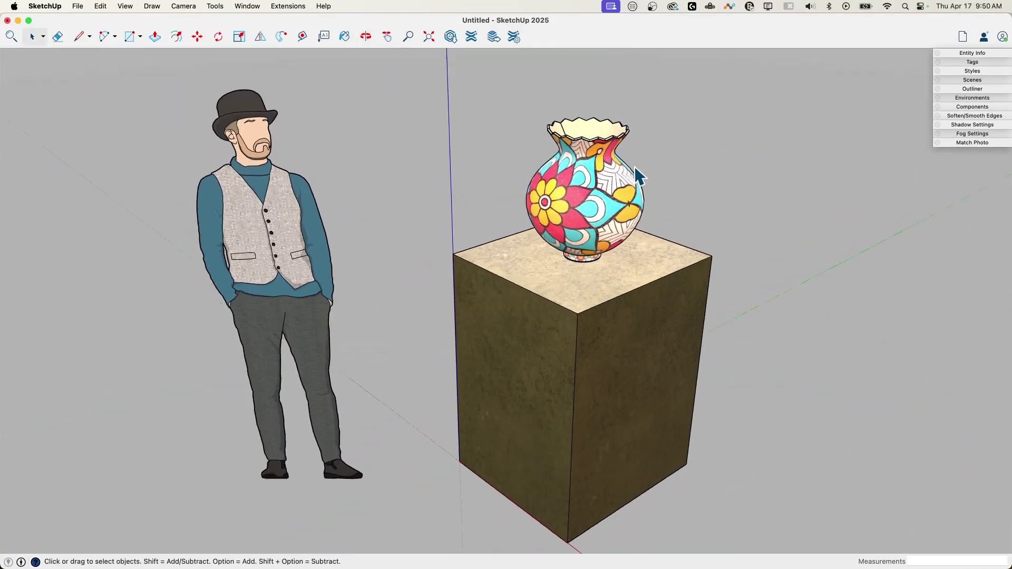
middle_click_drag(624, 377, 617, 174)
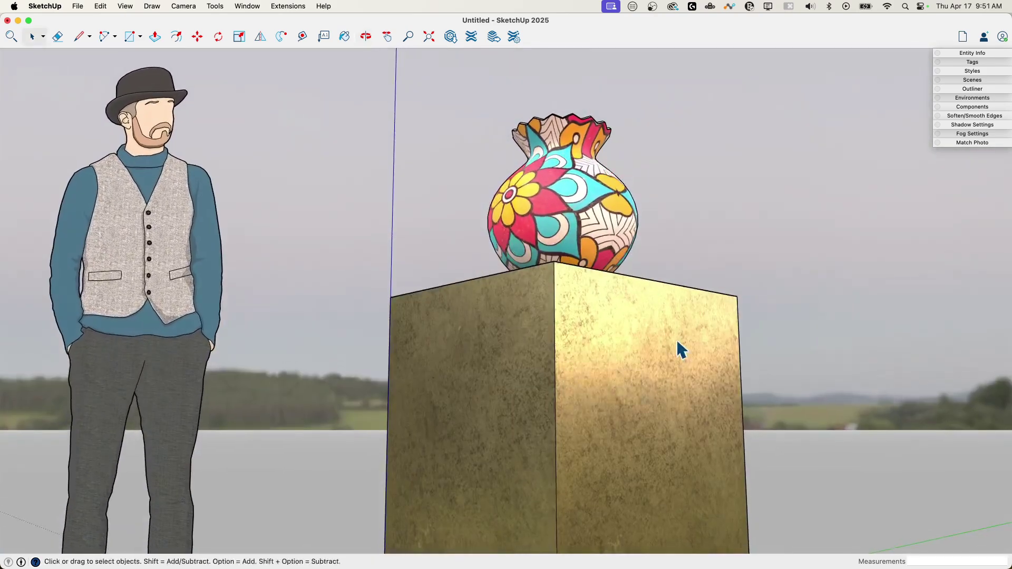
middle_click_drag(642, 367, 540, 372)
mouse_move(633, 224)
middle_mouse_down()
mouse_move(327, 192)
mouse_move(226, 106)
mouse_move(7, 110)
mouse_move(163, 167)
mouse_move(461, 159)
mouse_move(795, 197)
mouse_move(786, 206)
mouse_move(791, 158)
mouse_move(780, 215)
mouse_move(580, 132)
mouse_move(398, 125)
mouse_move(461, 108)
mouse_move(637, 125)
mouse_move(655, 228)
mouse_move(593, 238)
mouse_move(599, 190)
middle_mouse_up()
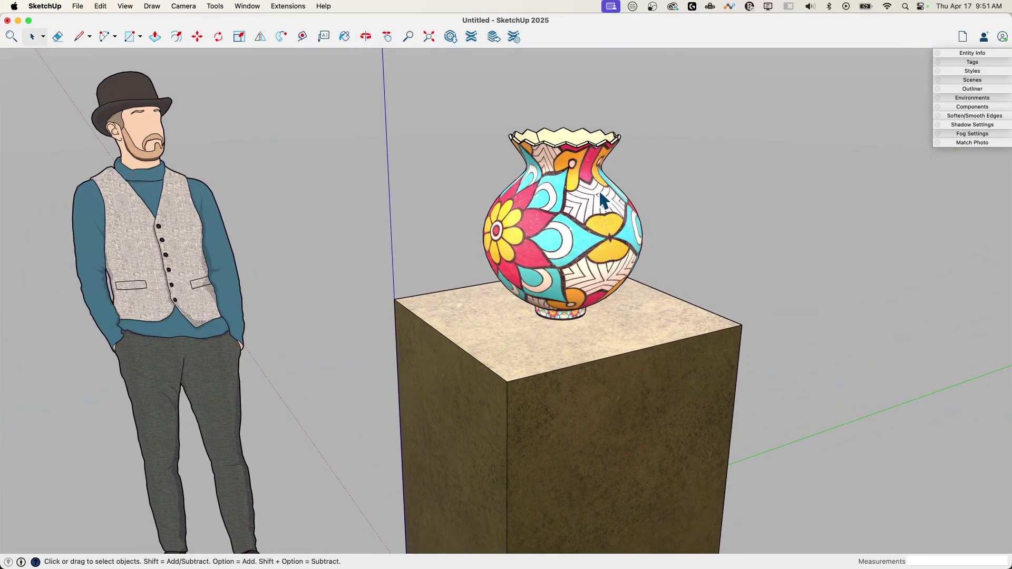
key("b")
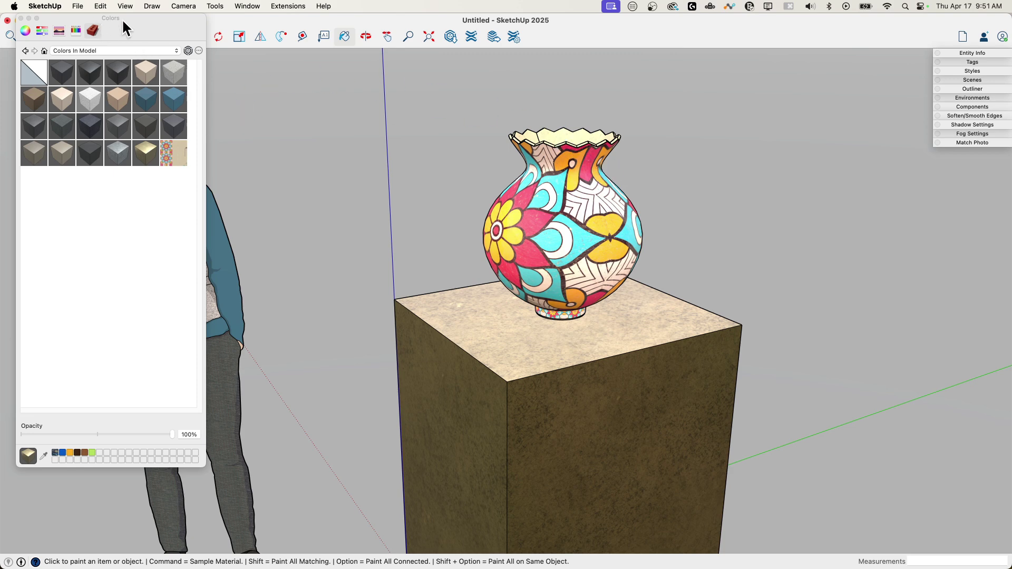
Step: Drag the materials panel aside so it no longer covers the figure
left_click_drag(124, 22, 221, 65)
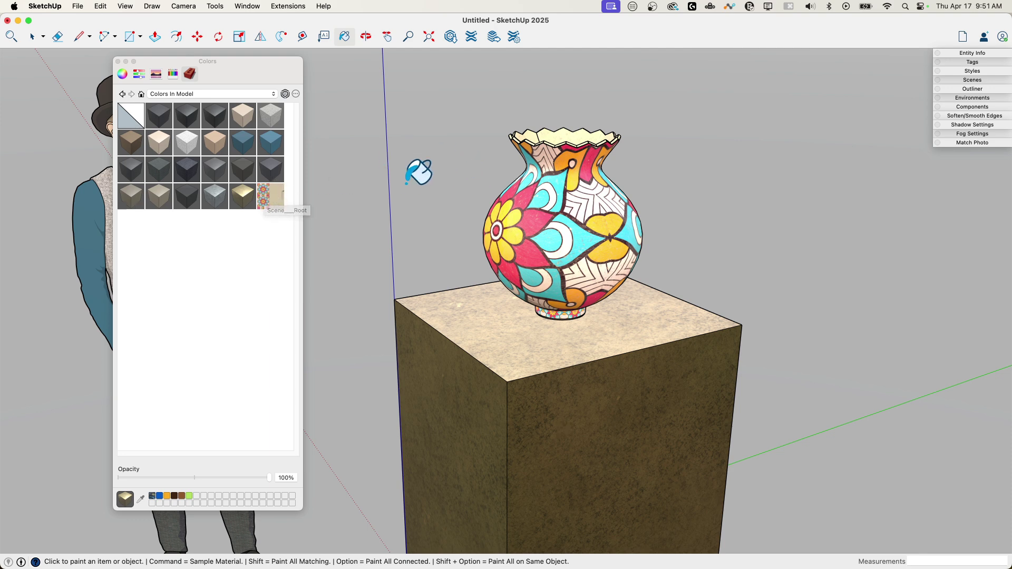
Step: Edit the Scene___Root material, enabling Metalness and Roughness at 1.00 each
double_click(274, 195)
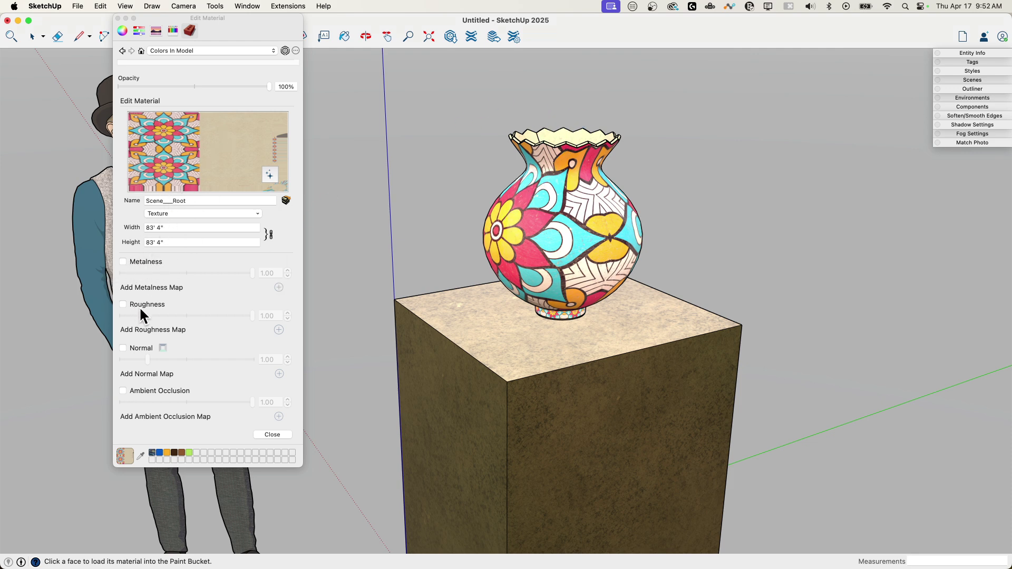
left_click(123, 262)
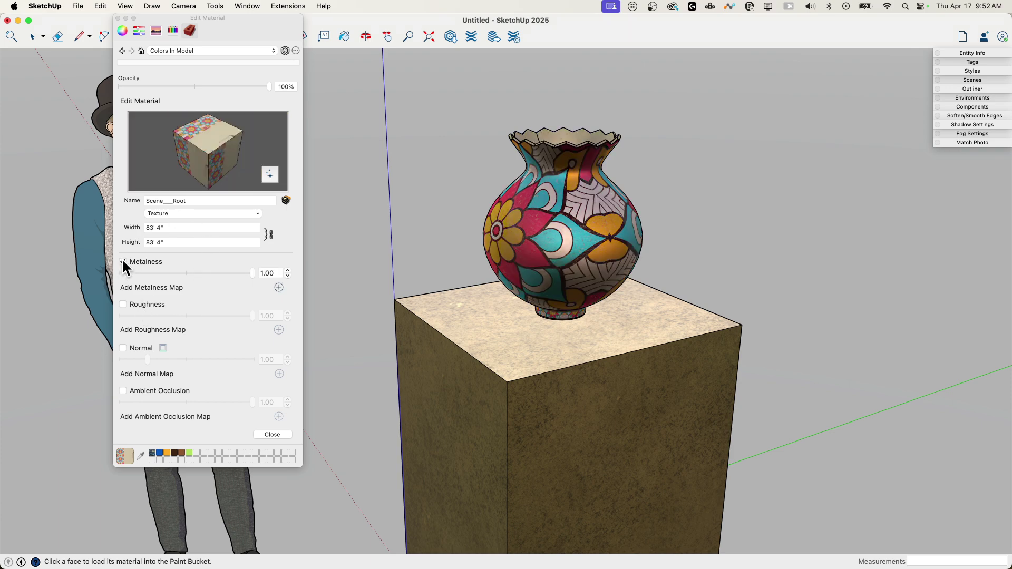
left_click(122, 305)
middle_click_drag(636, 227, 673, 276)
scroll(580, 256, "up", 3)
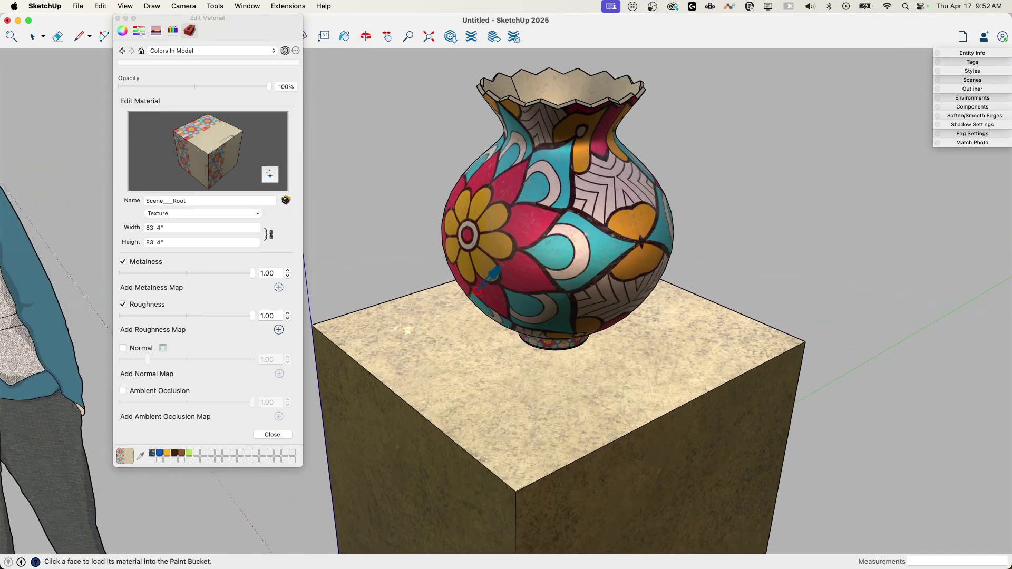